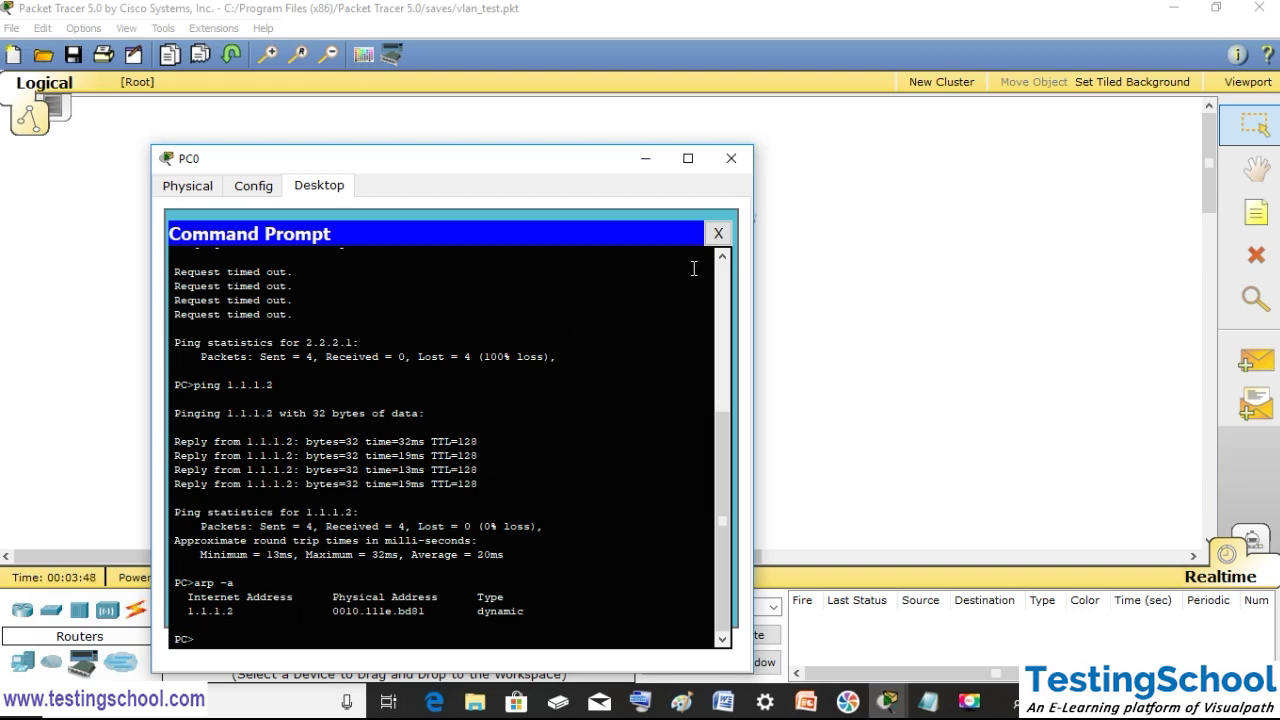
# Switch the network to Simulation mode and ping 1.1.1.2 from PC0's command prompt
pyautogui.click(645, 158)
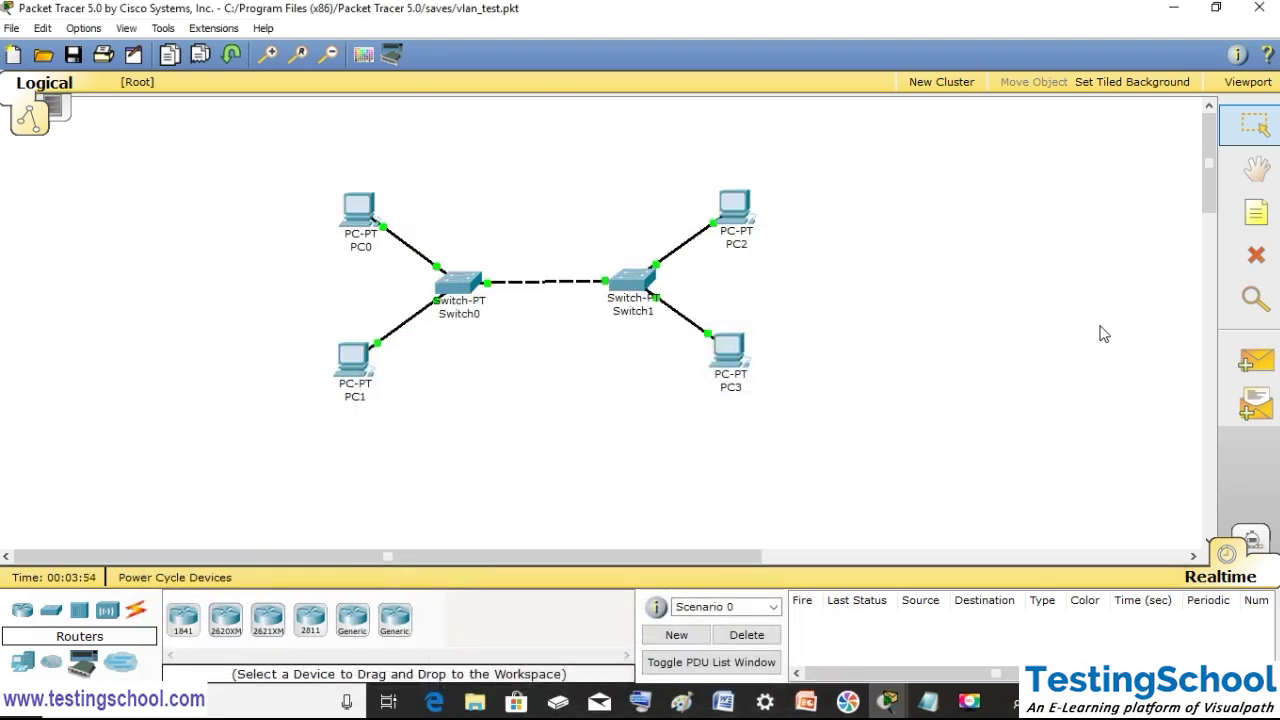
pyautogui.click(1253, 542)
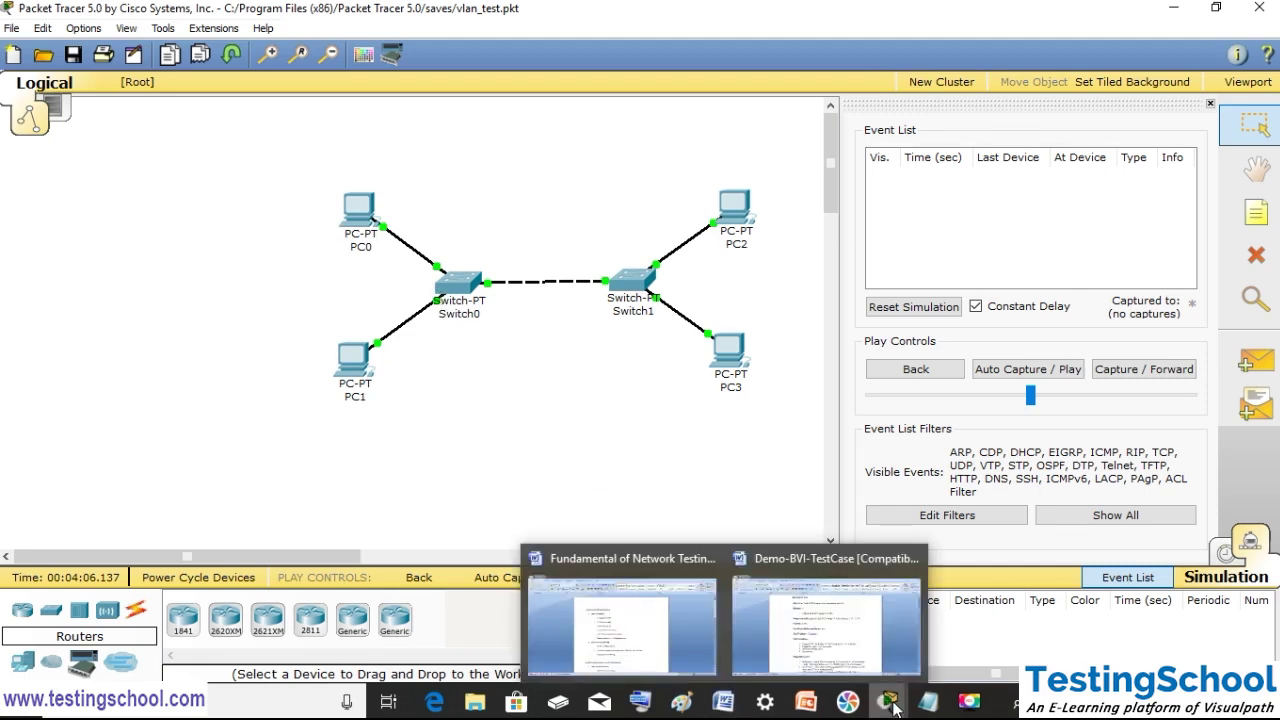
pyautogui.moveTo(886, 702)
pyautogui.click(982, 624)
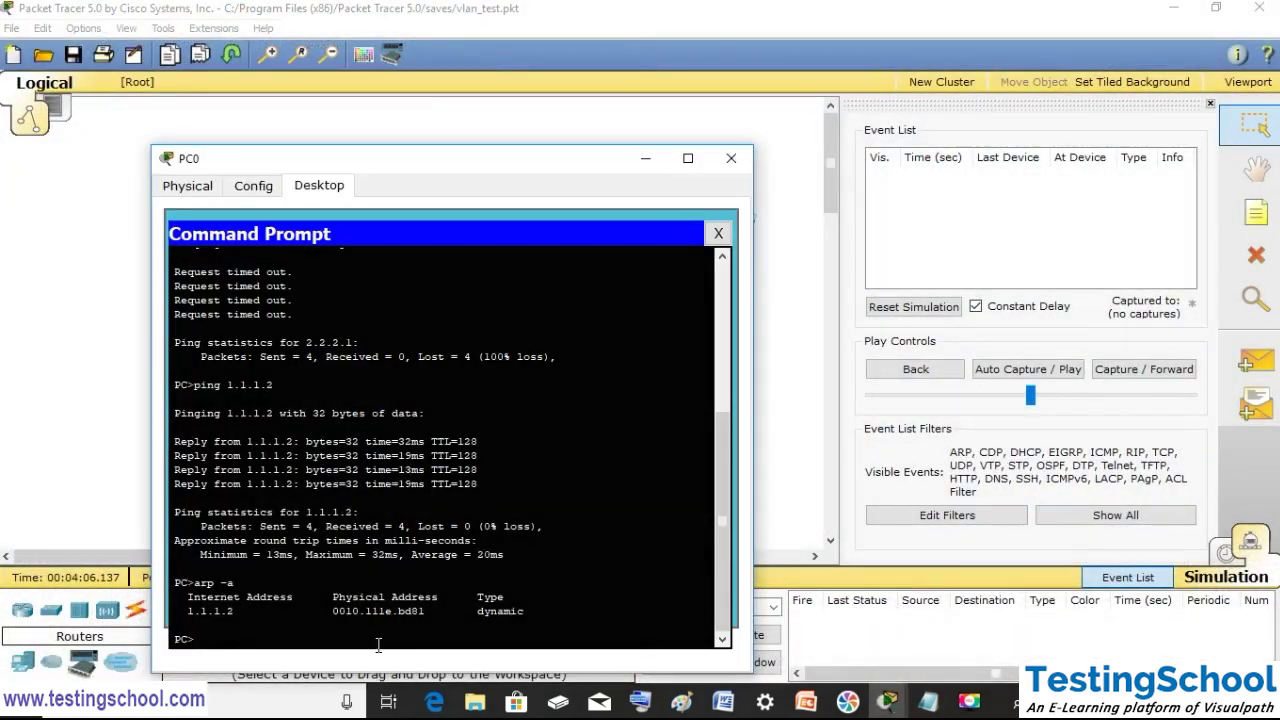
pyautogui.rightClick(203, 638)
pyautogui.click(241, 666)
pyautogui.write('1.1.1.2')
pyautogui.press('Return')
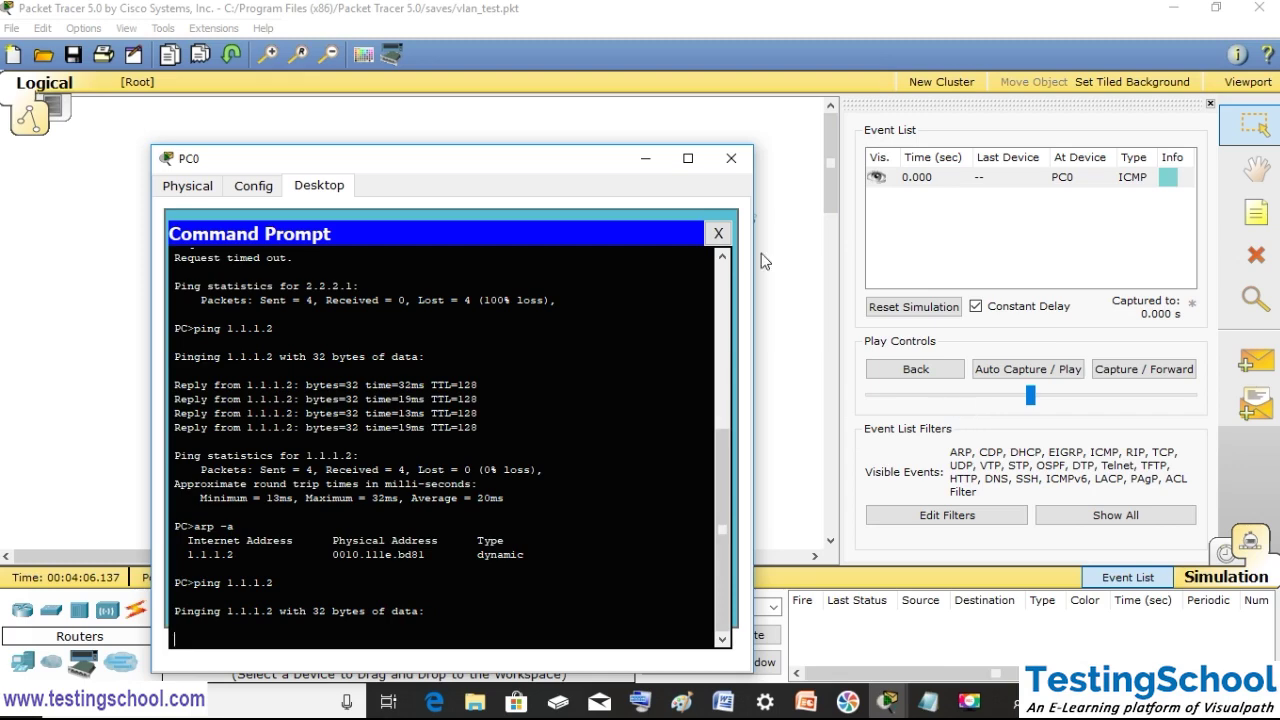
pyautogui.click(646, 160)
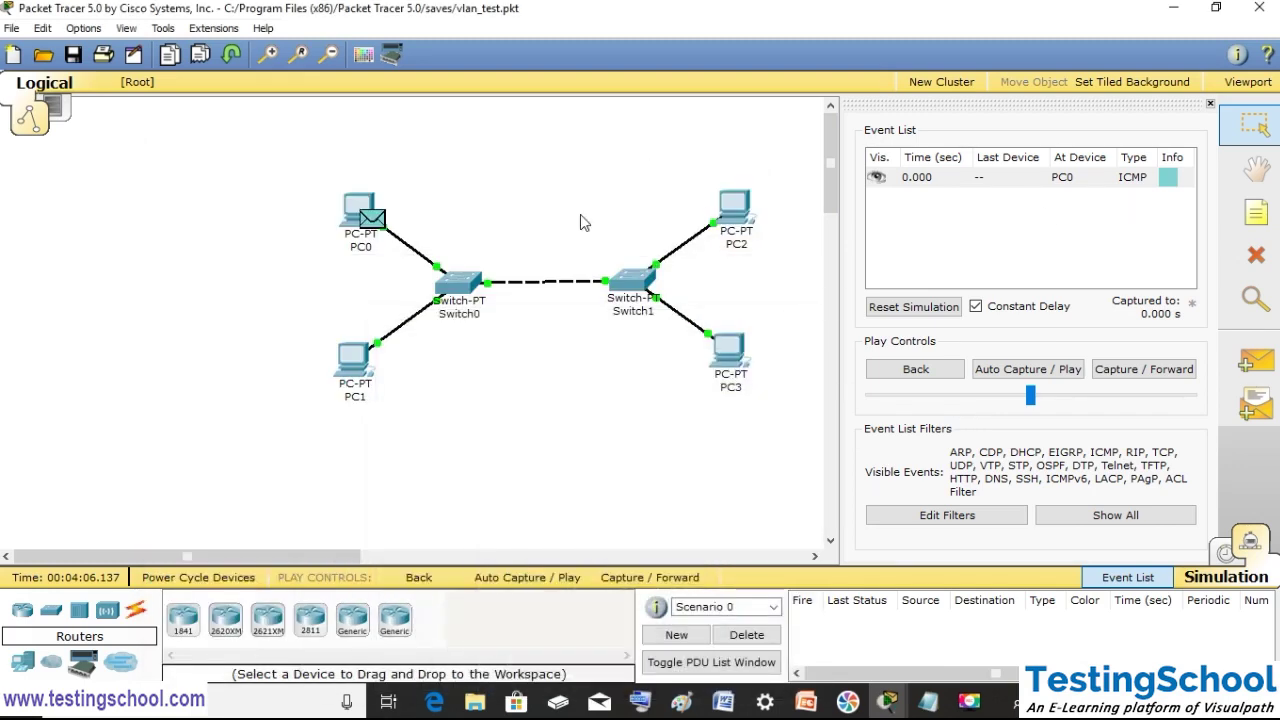
# Inspect the outbound PDU details of the ICMP packet at PC0, including the Ethernet II preamble and type fields
pyautogui.click(378, 226)
pyautogui.click(168, 62)
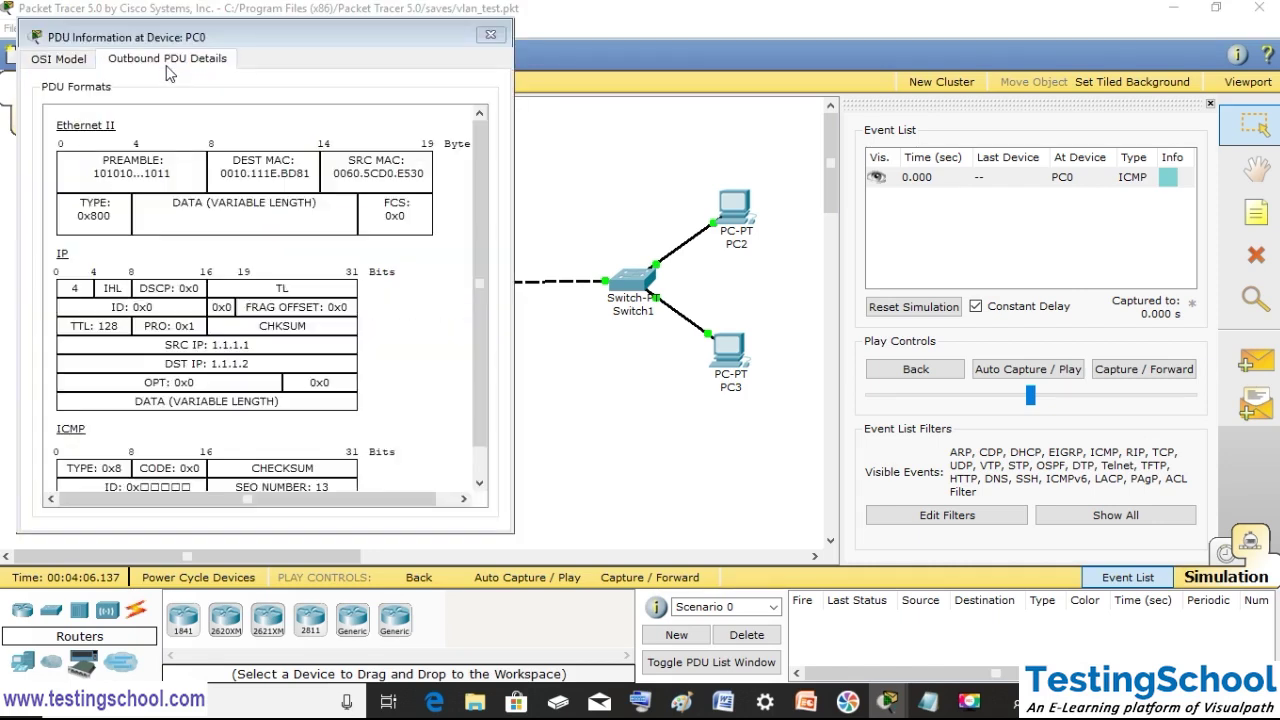
pyautogui.moveTo(90, 176); pyautogui.dragTo(262, 218)
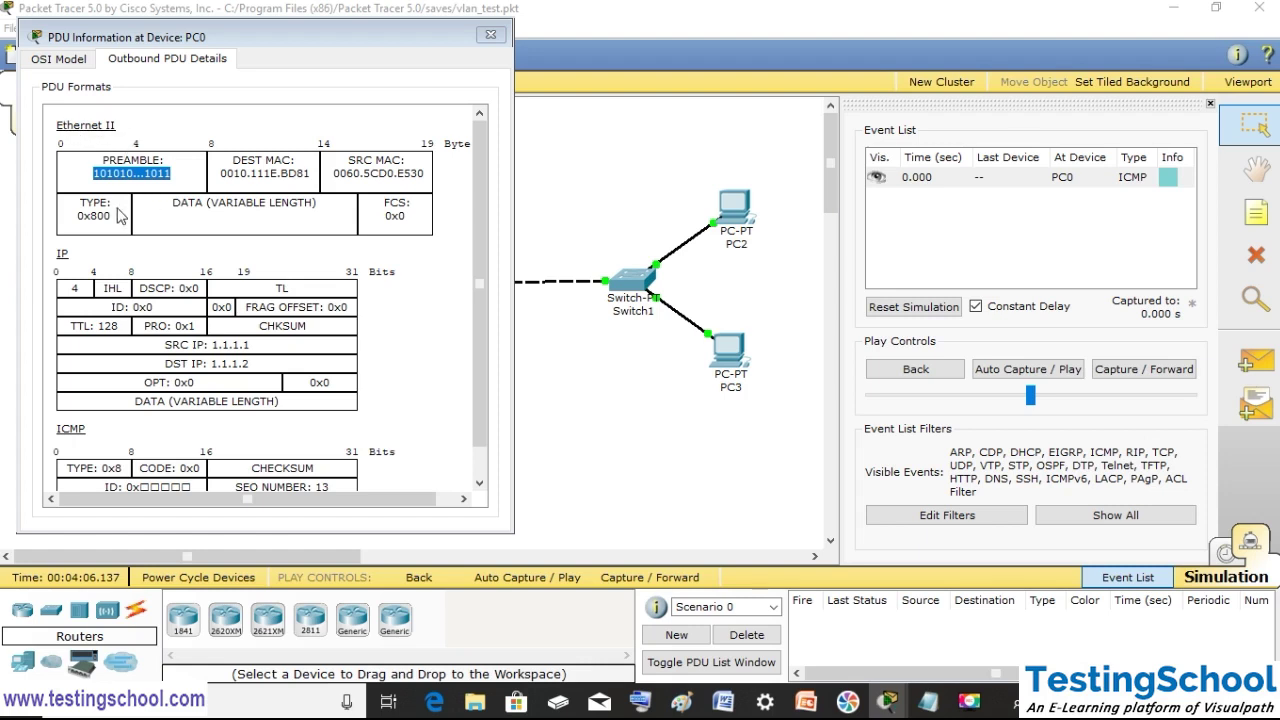
pyautogui.click(488, 35)
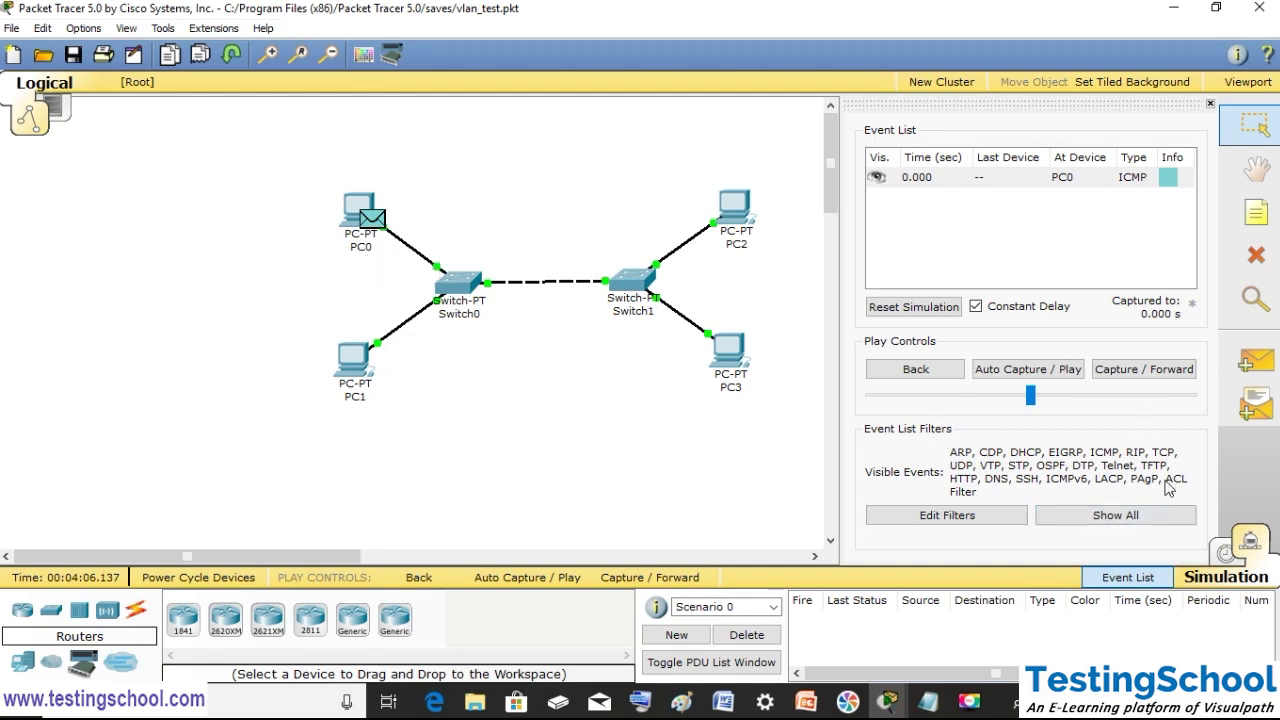
# Advance the simulation by one event to Switch0 and compare the packet's inbound and outbound PDU details there
pyautogui.click(1145, 370)
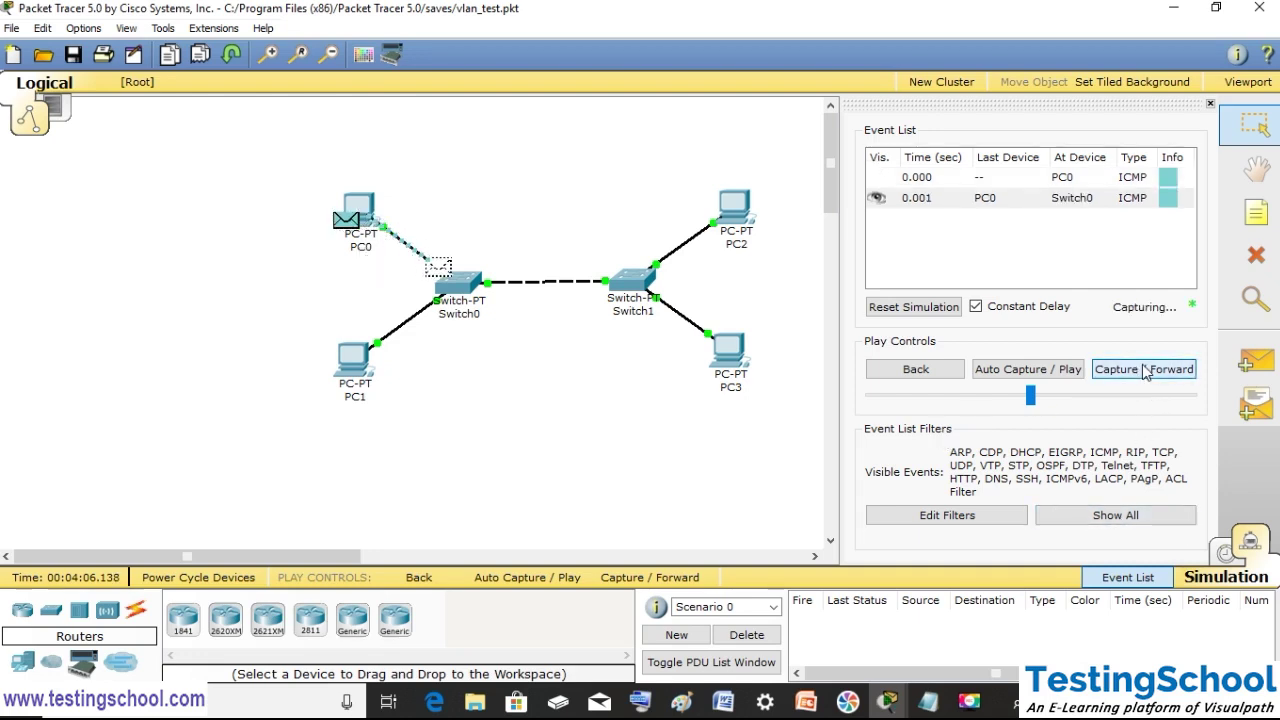
pyautogui.click(466, 292)
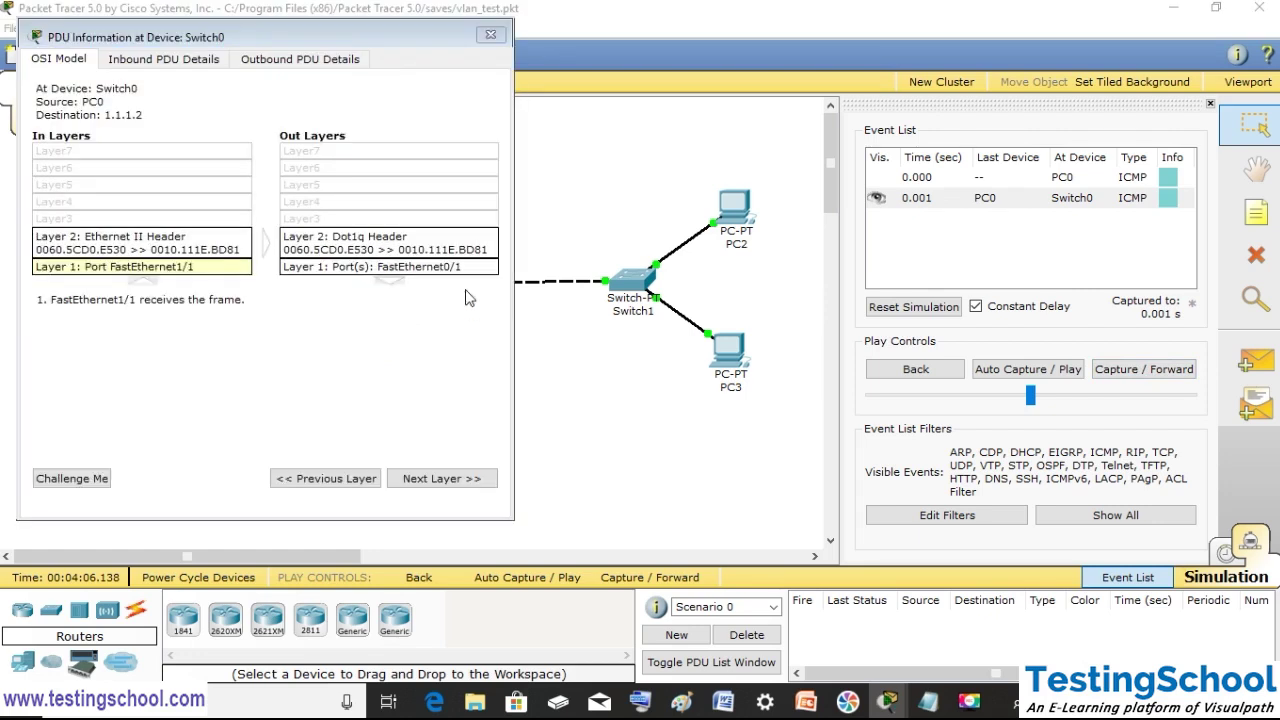
pyautogui.click(165, 60)
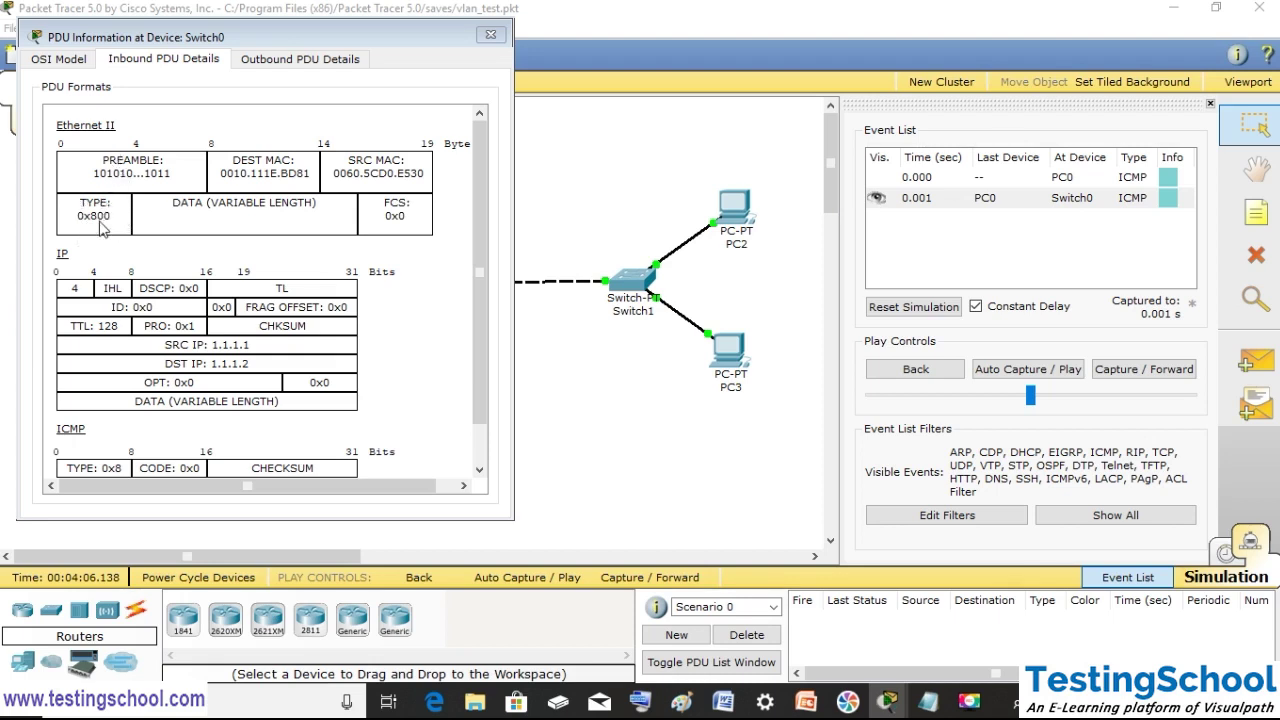
pyautogui.click(300, 59)
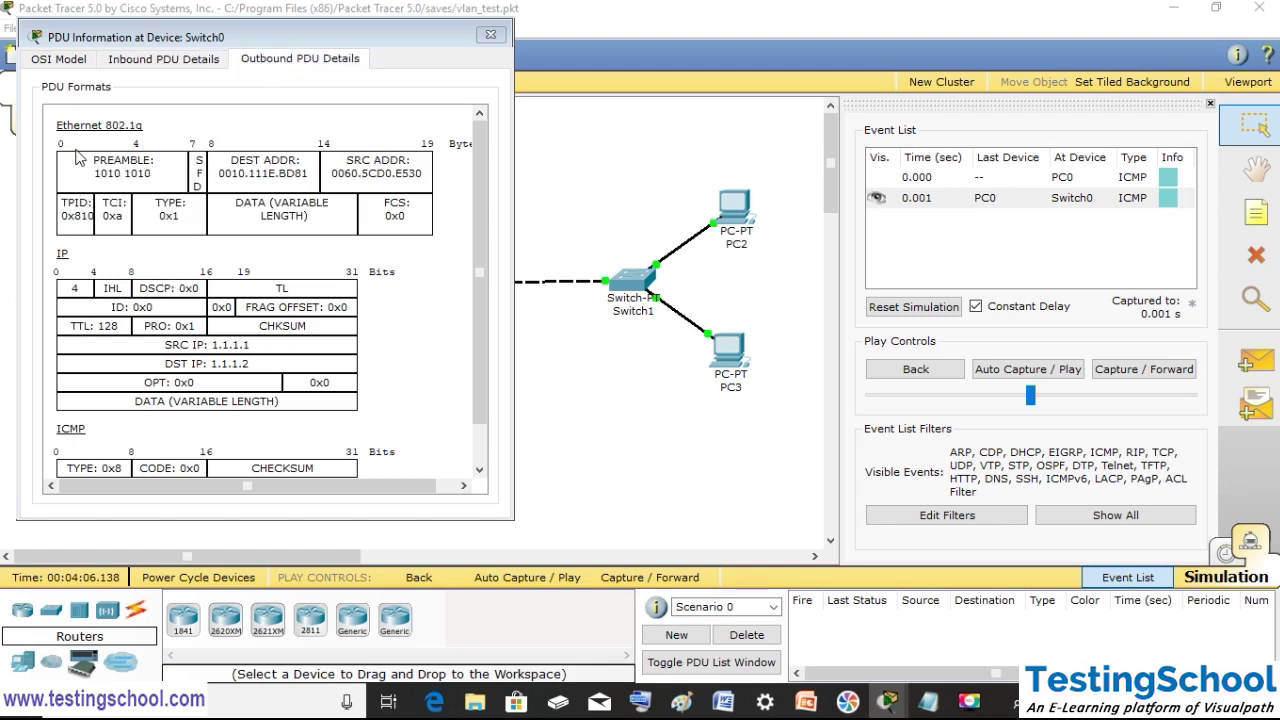
pyautogui.doubleClick(197, 221)
pyautogui.click(490, 39)
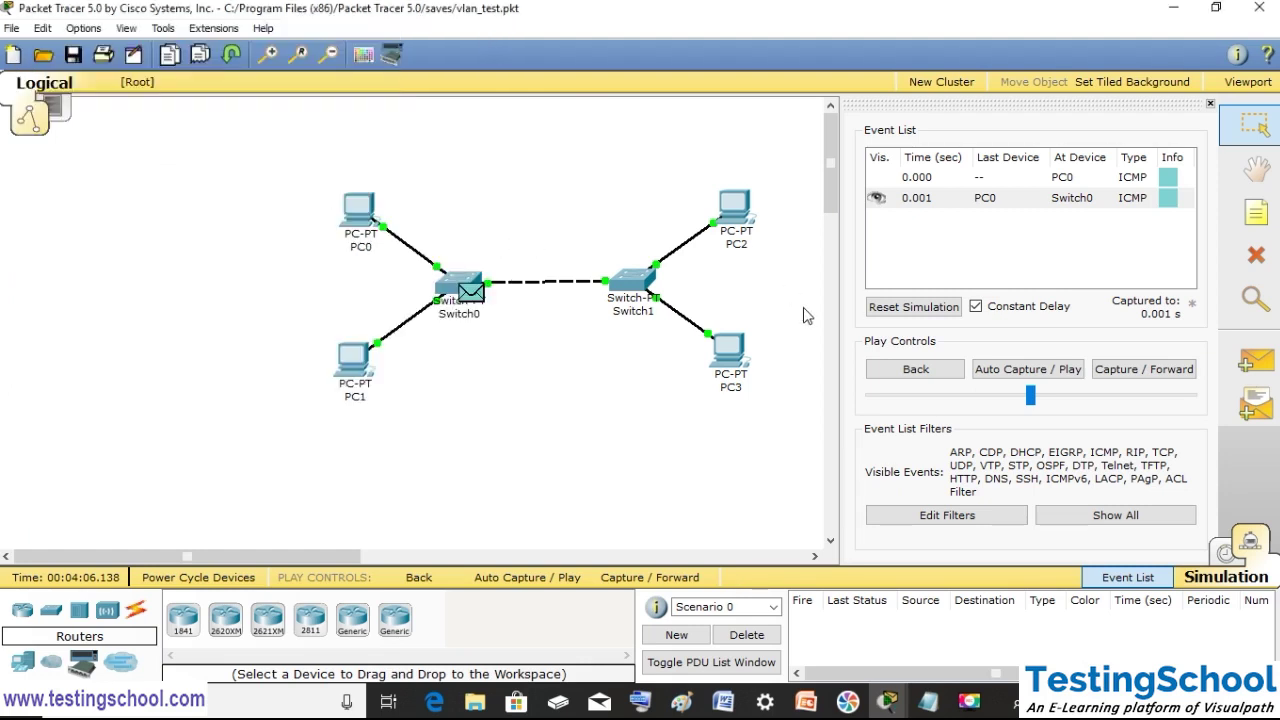
# Advance the simulation by one event to Switch1 and compare the packet's inbound 802.1q frame with its outbound frame
pyautogui.click(1143, 370)
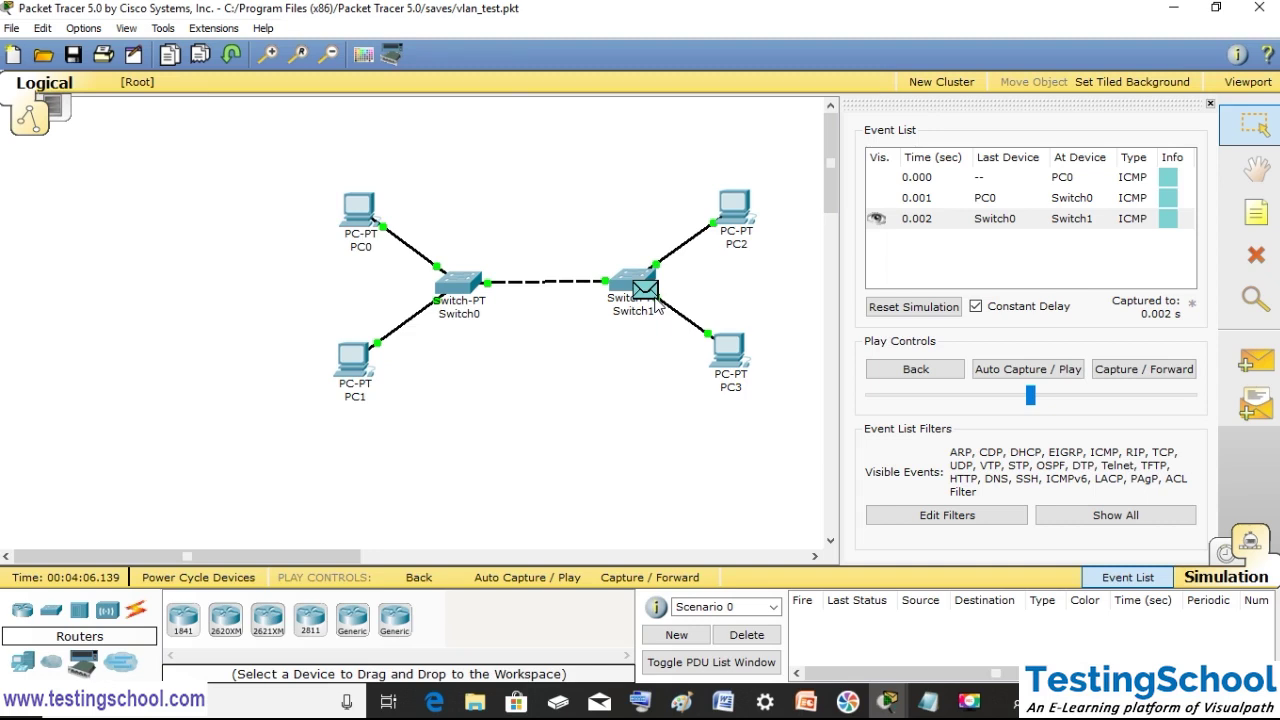
pyautogui.click(655, 306)
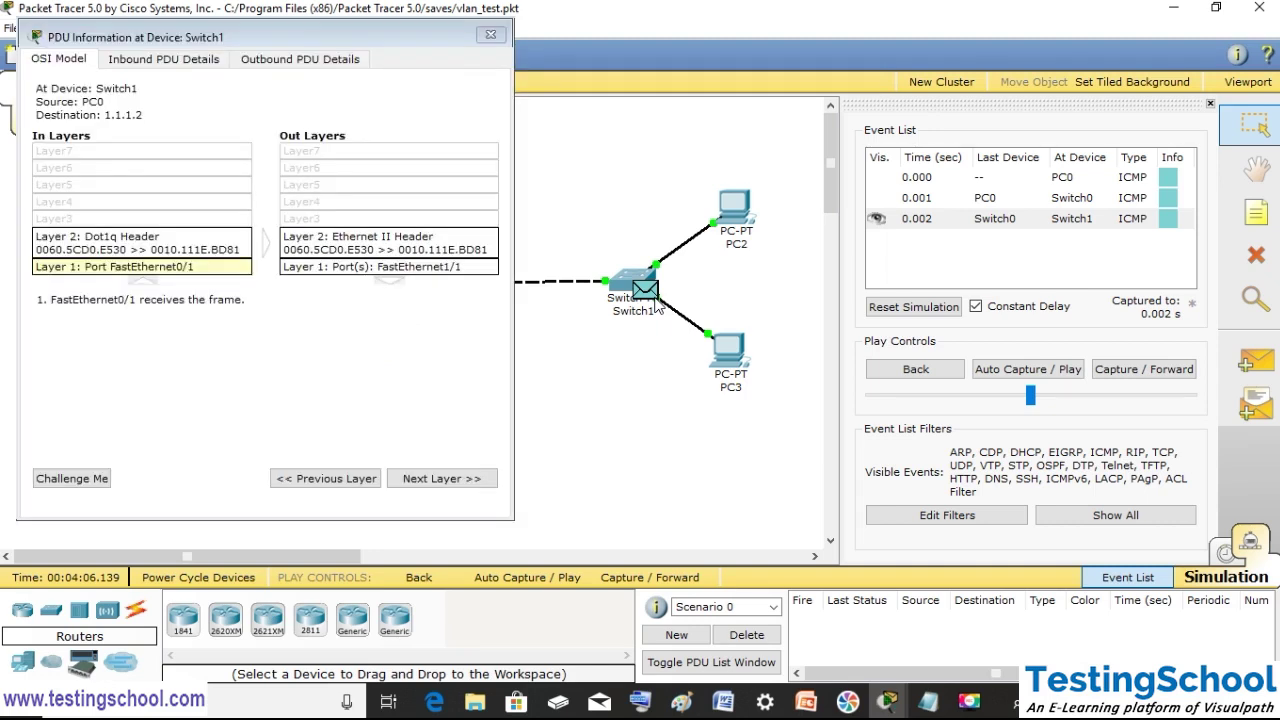
pyautogui.click(163, 60)
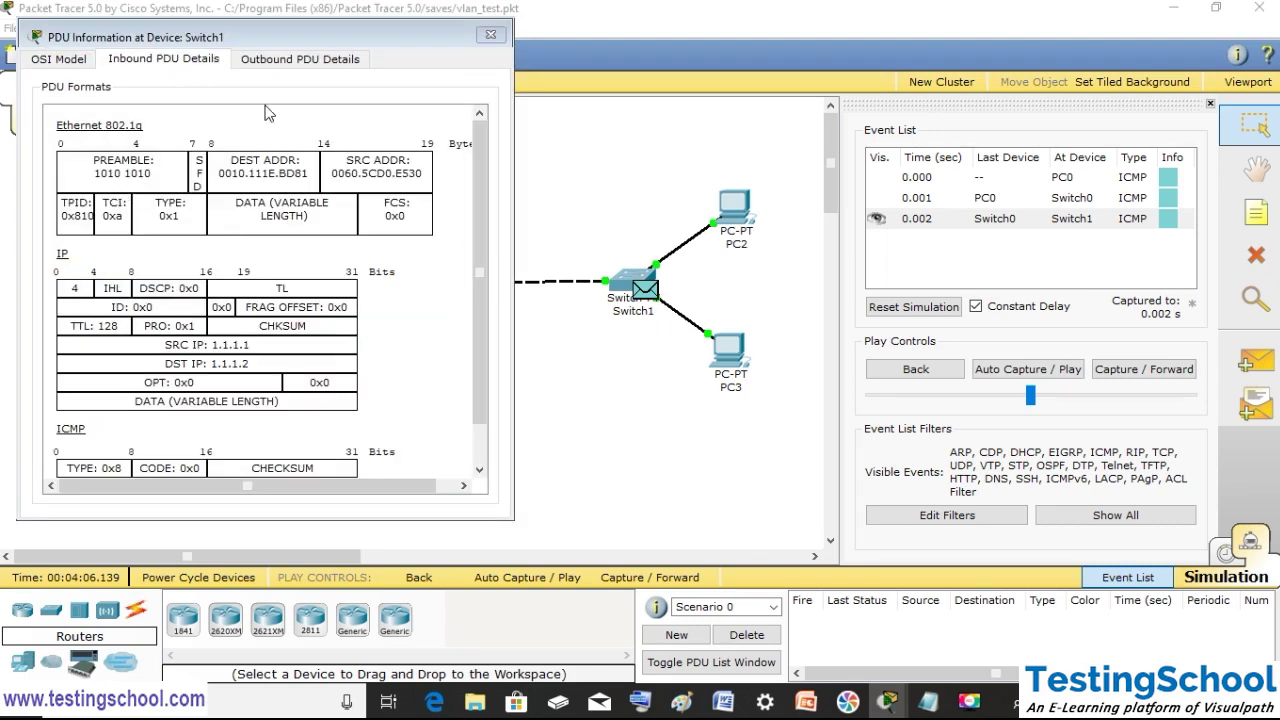
pyautogui.click(300, 62)
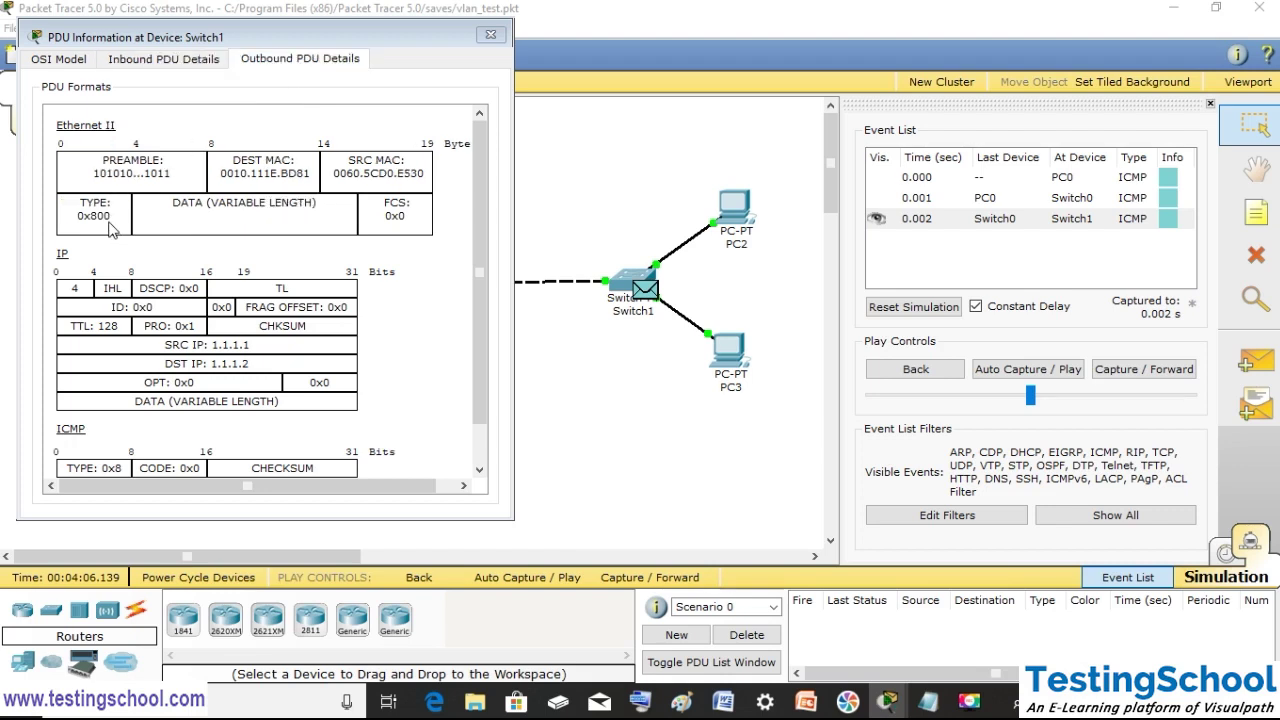
pyautogui.click(183, 60)
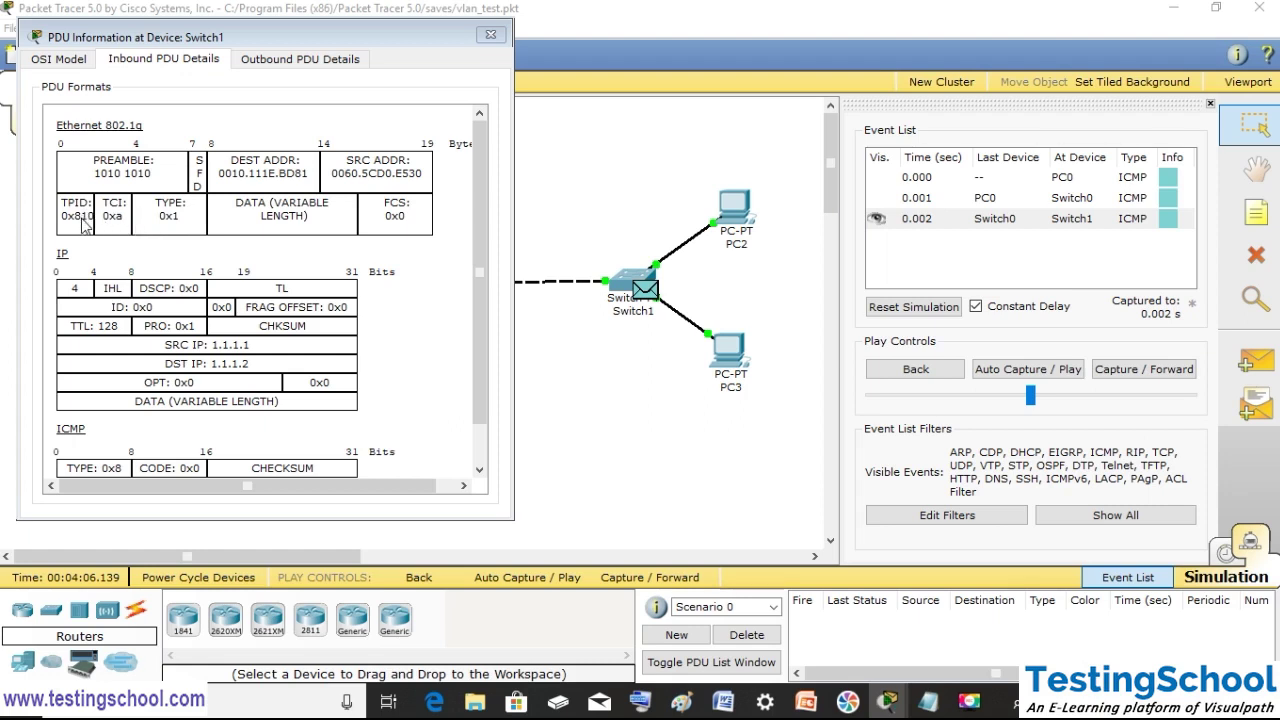
pyautogui.click(489, 36)
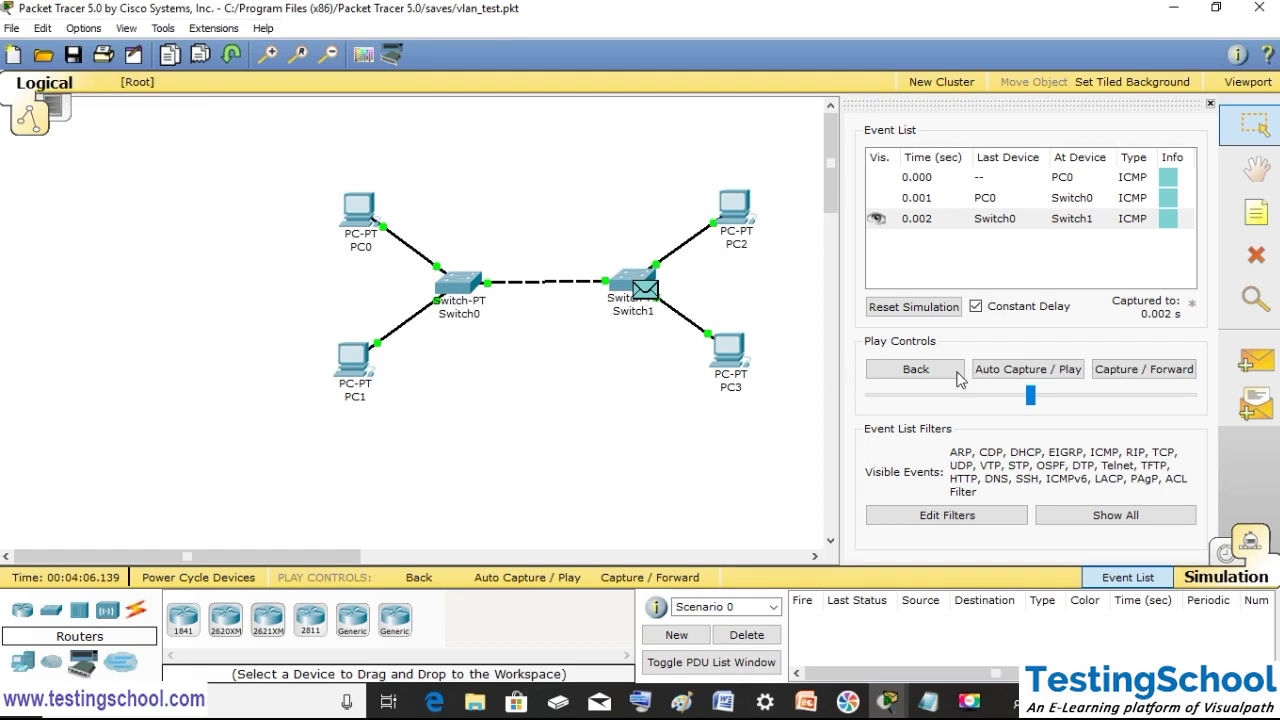
pyautogui.click(644, 291)
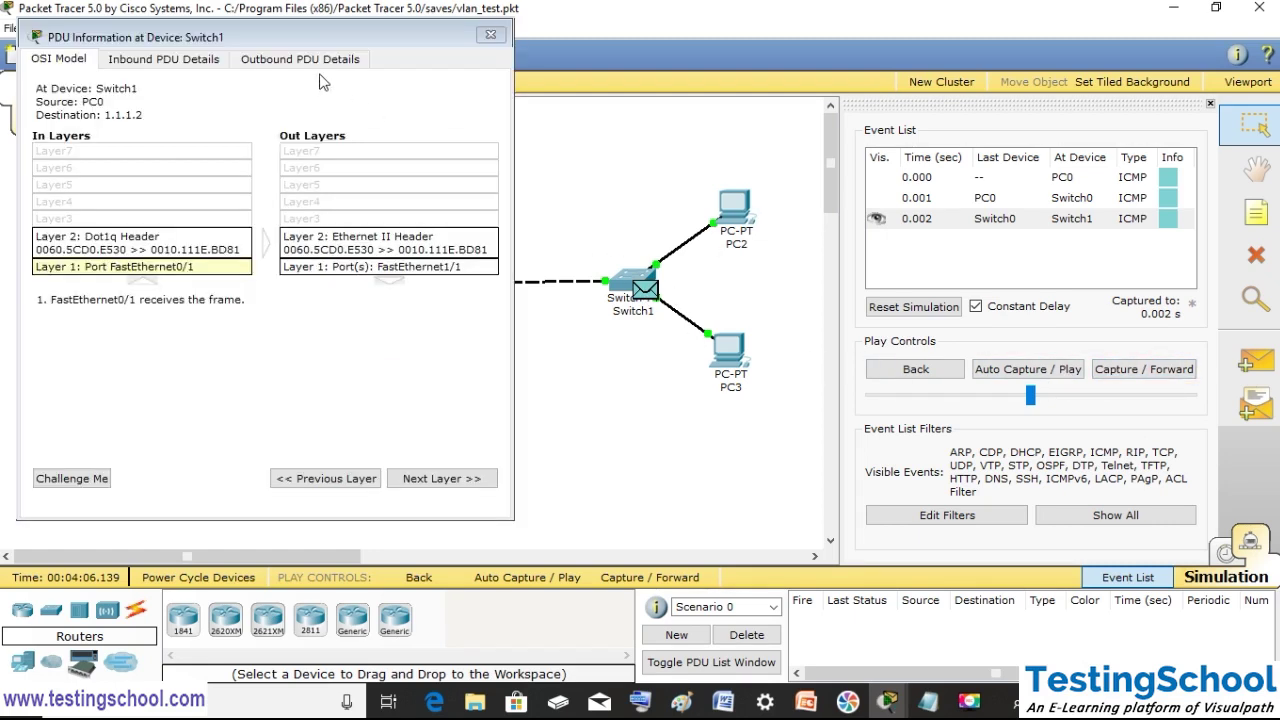
pyautogui.click(305, 62)
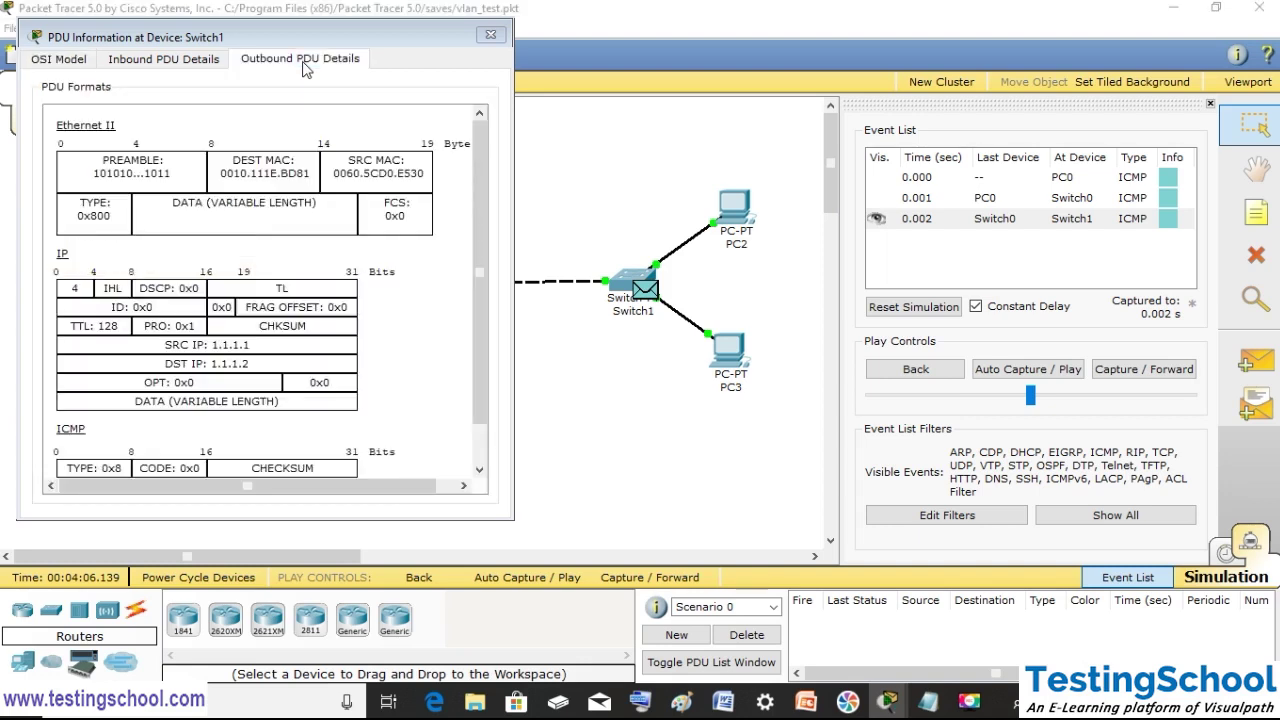
pyautogui.click(490, 37)
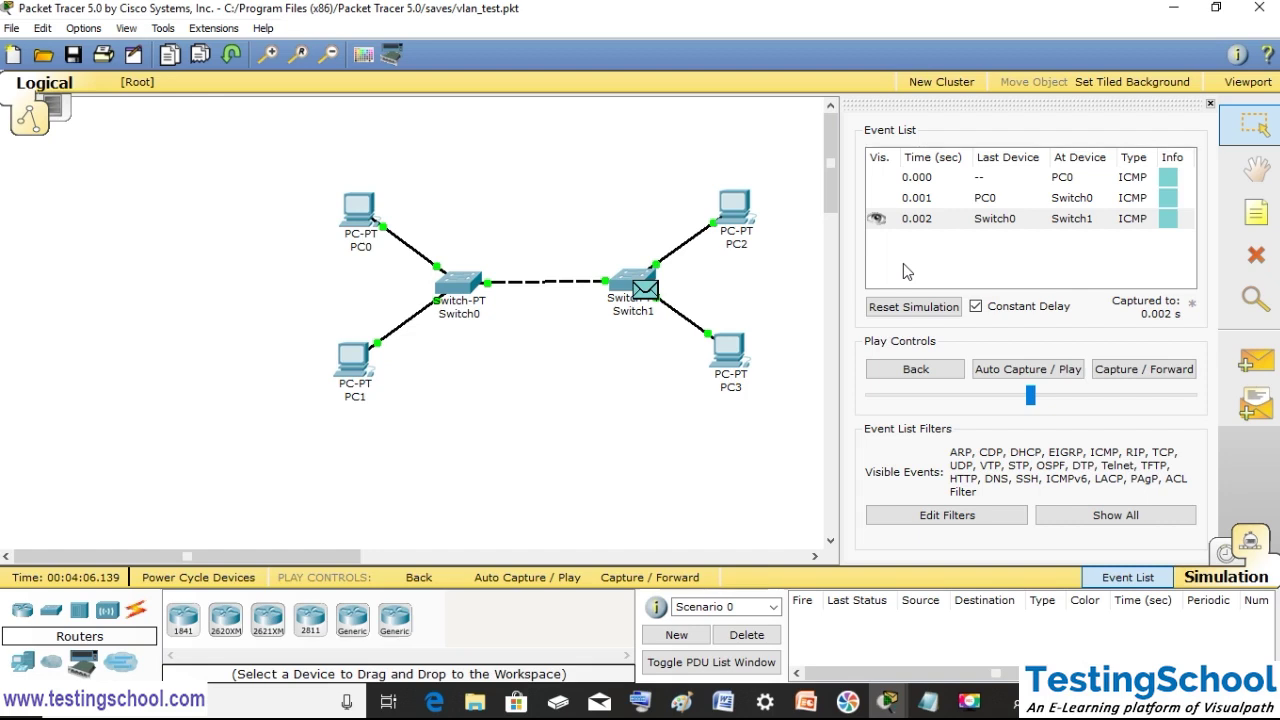
# Open the saved network rtr_on_stick without saving the changes to vlan_test
pyautogui.click(11, 29)
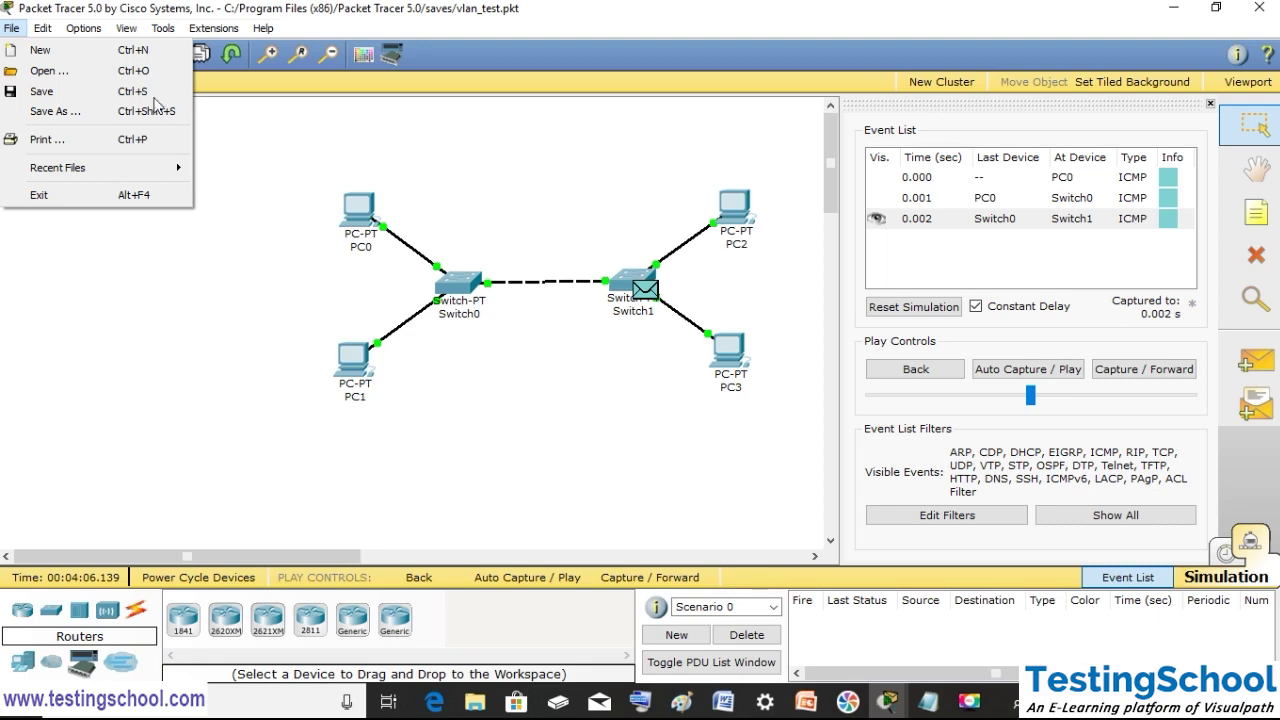
pyautogui.click(116, 72)
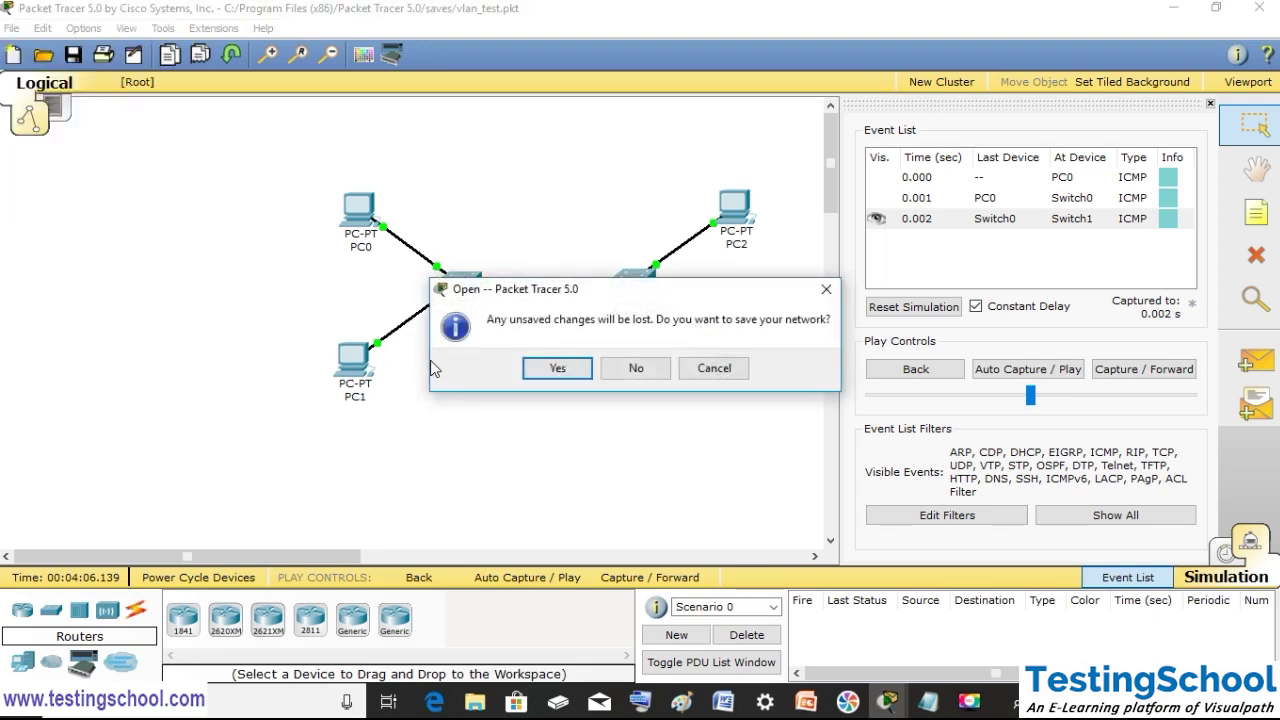
pyautogui.click(636, 370)
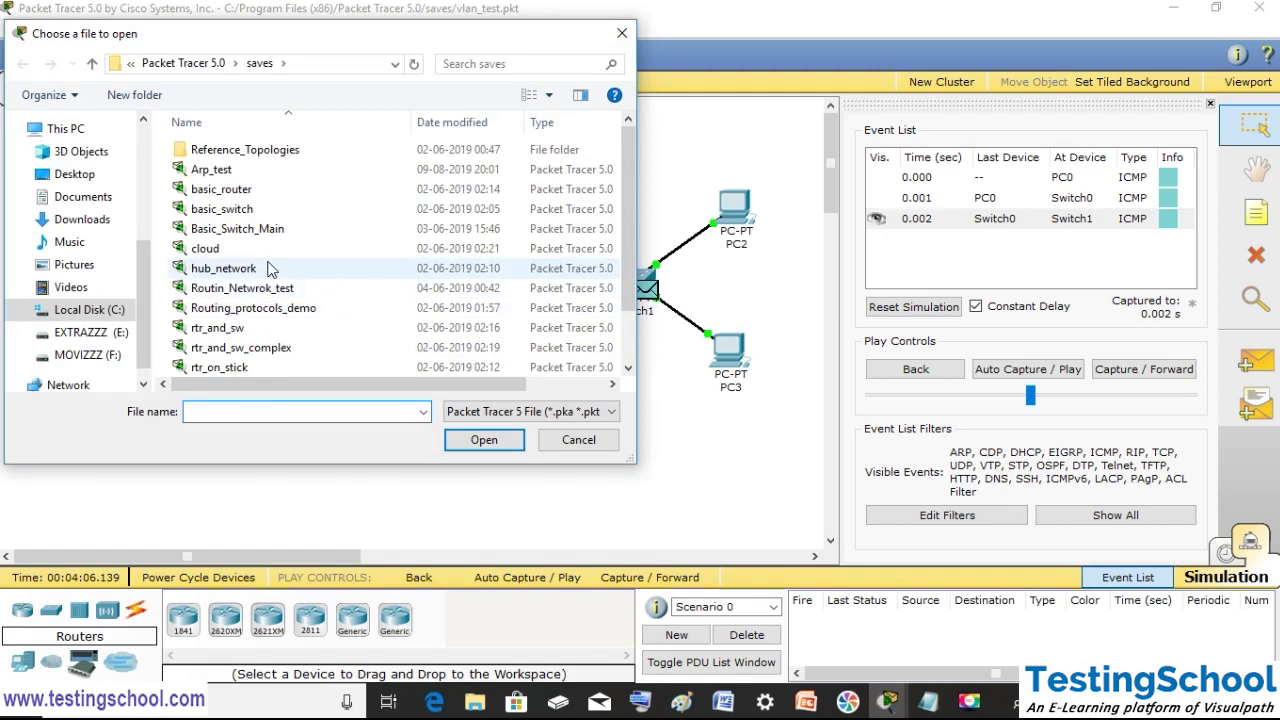
pyautogui.doubleClick(251, 367)
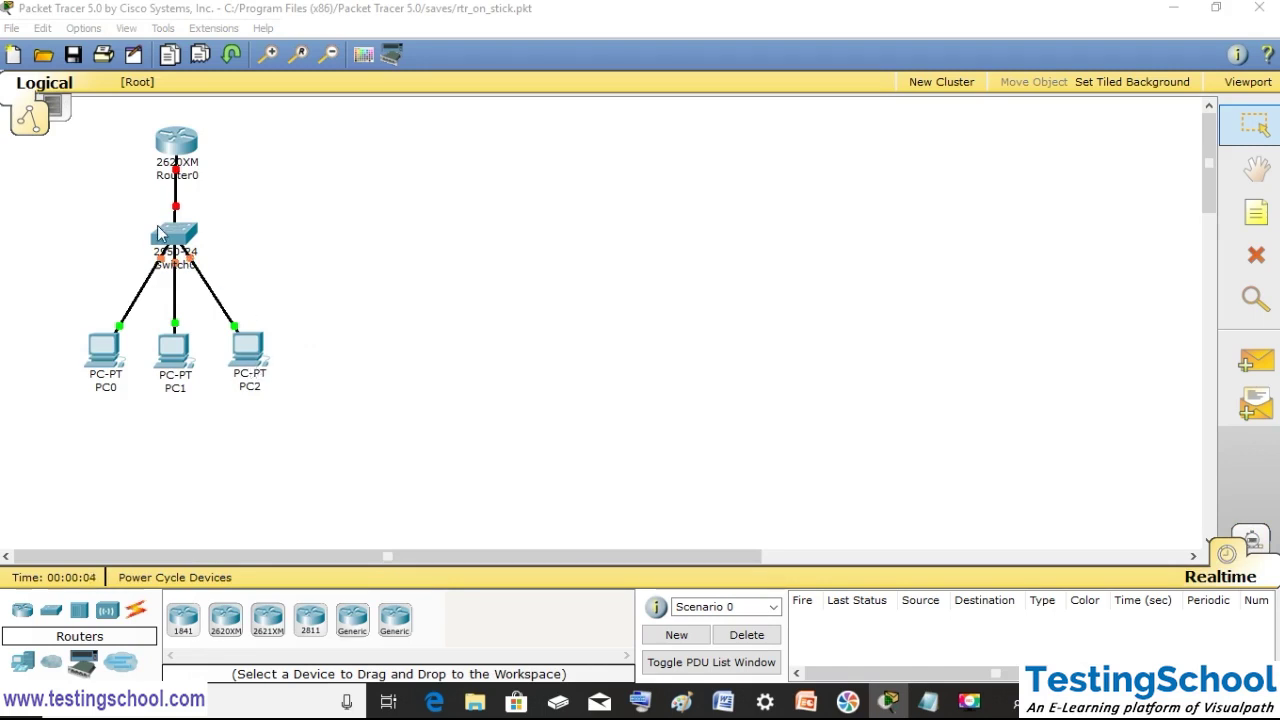
# Look at Router0's physical device view and review the summary of its ports and subinterface IP addresses
pyautogui.click(177, 148)
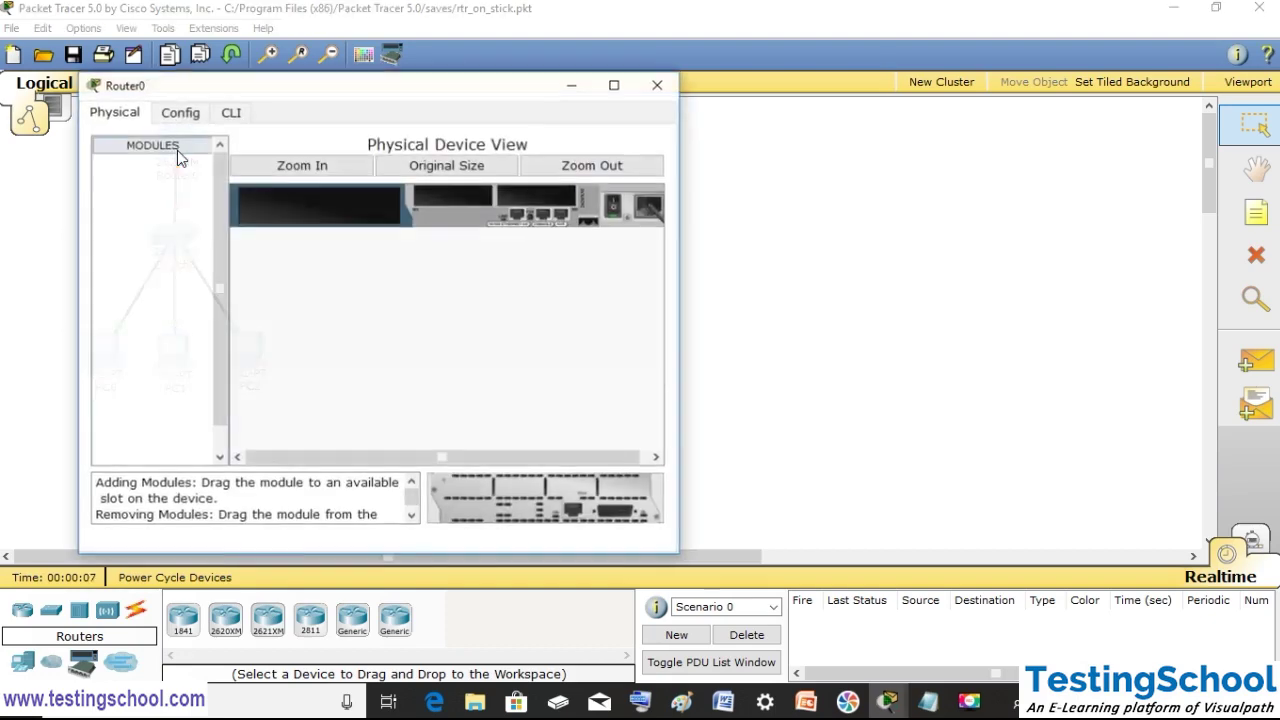
pyautogui.click(658, 85)
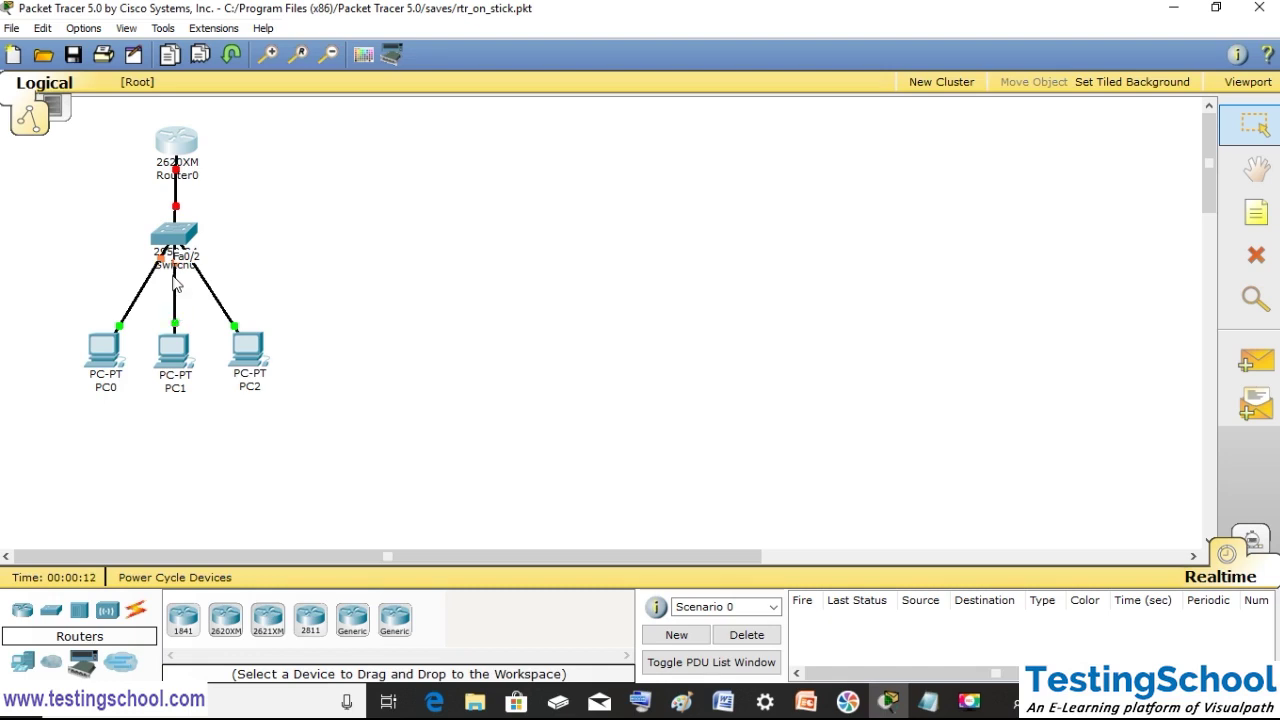
pyautogui.moveTo(172, 148)
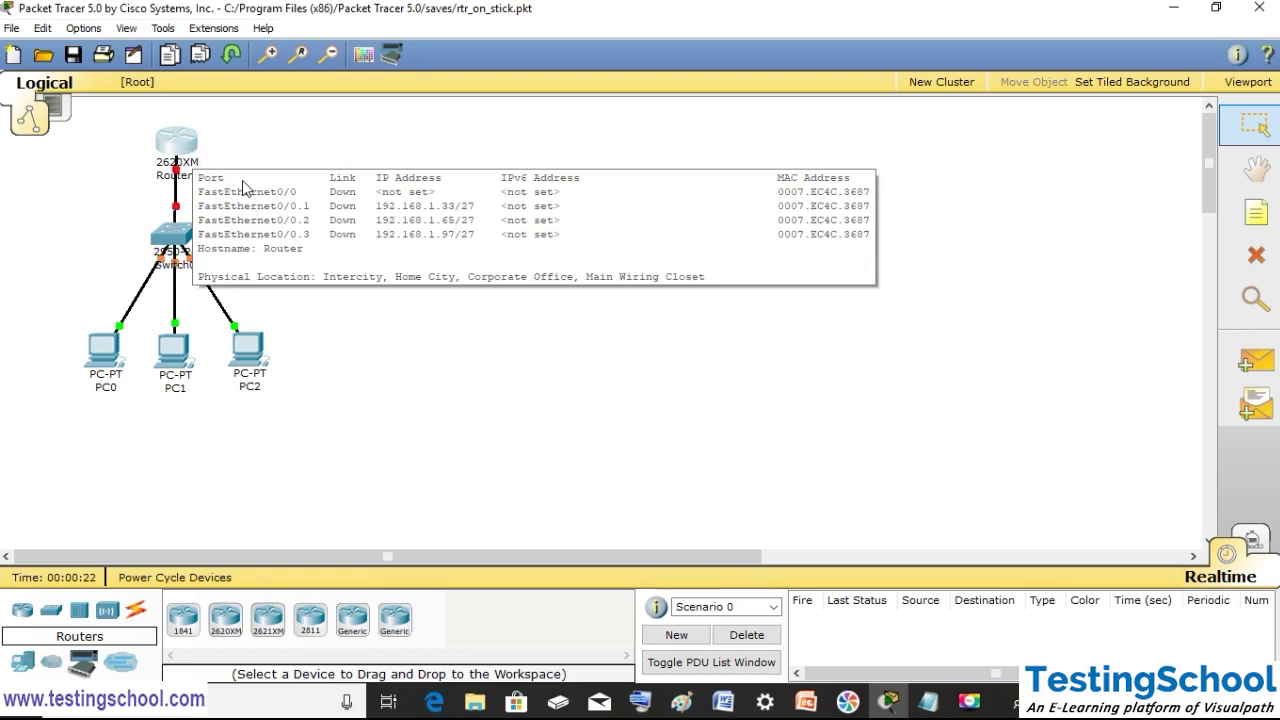
# Turn on the FastEthernet0/0 port of Router0 and check the link status of its subinterfaces
pyautogui.click(173, 146)
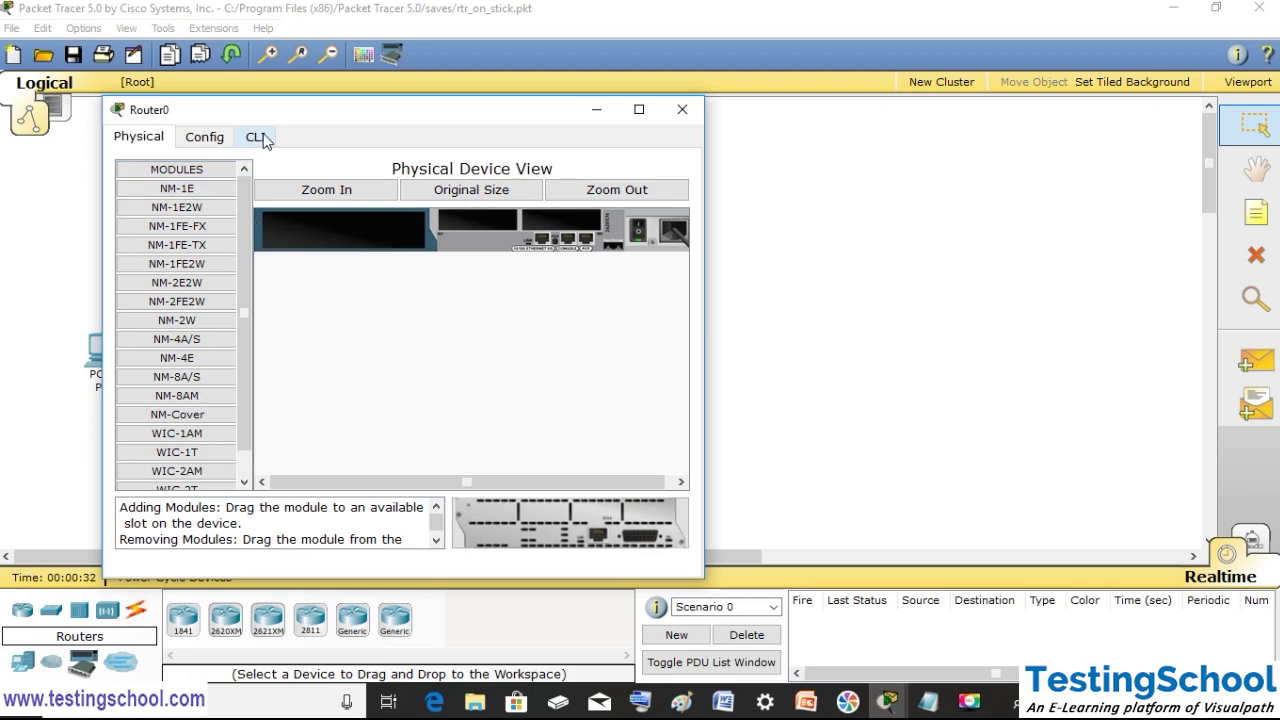
pyautogui.click(198, 139)
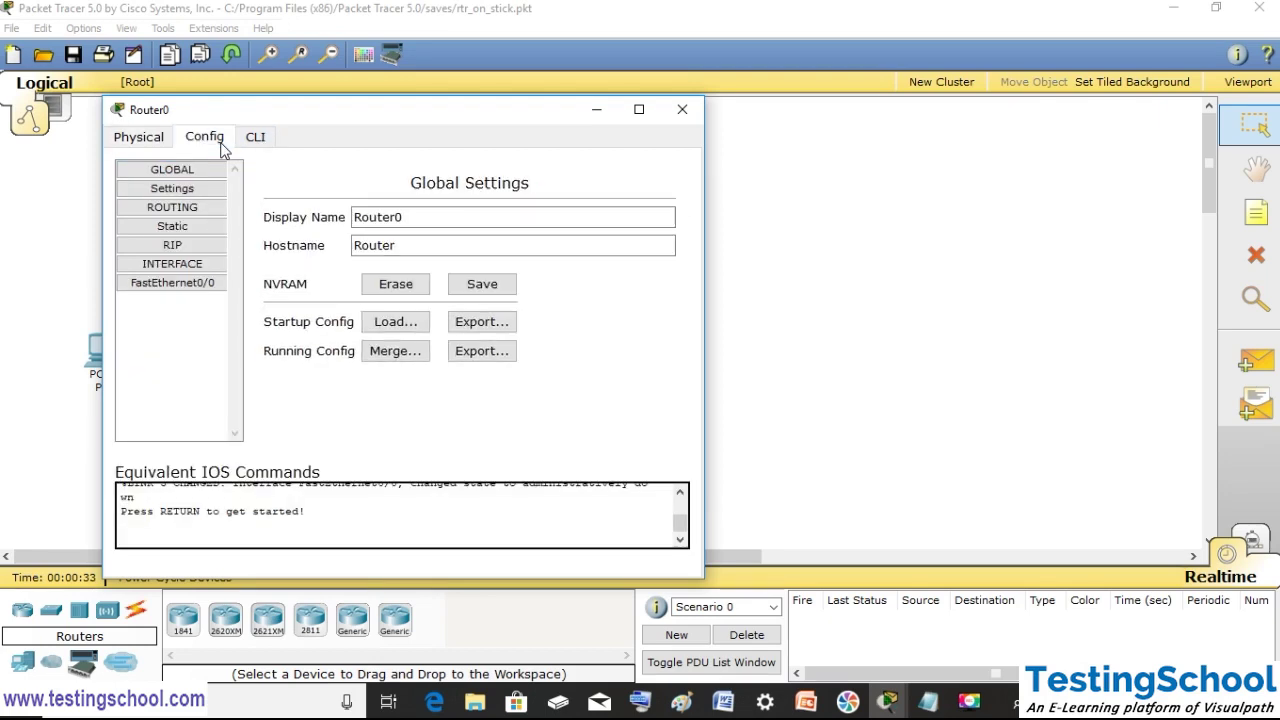
pyautogui.click(170, 285)
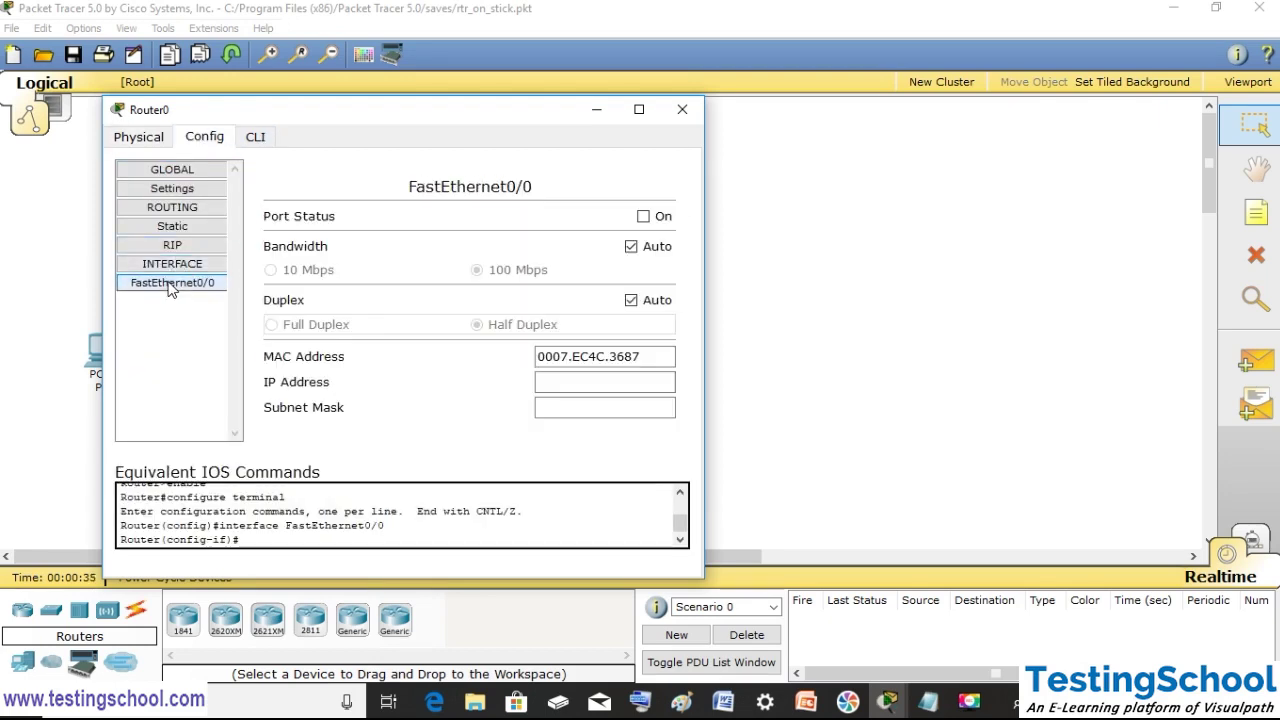
pyautogui.click(643, 217)
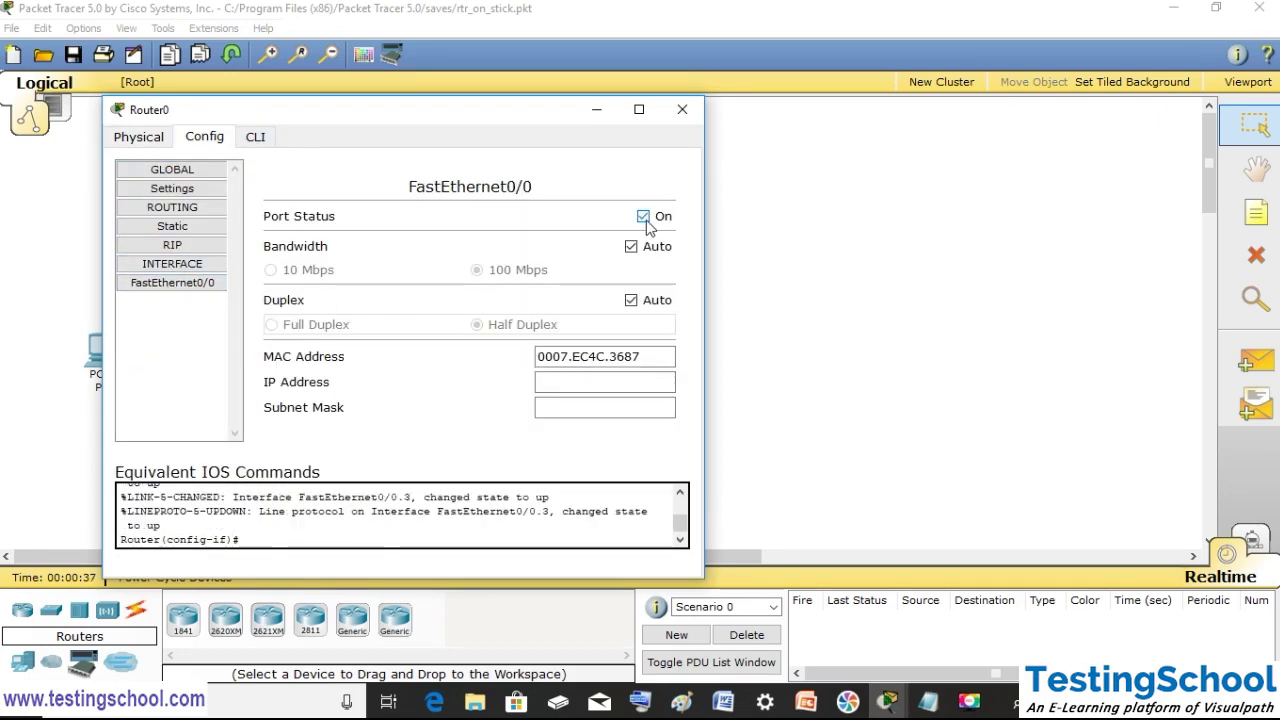
pyautogui.click(680, 117)
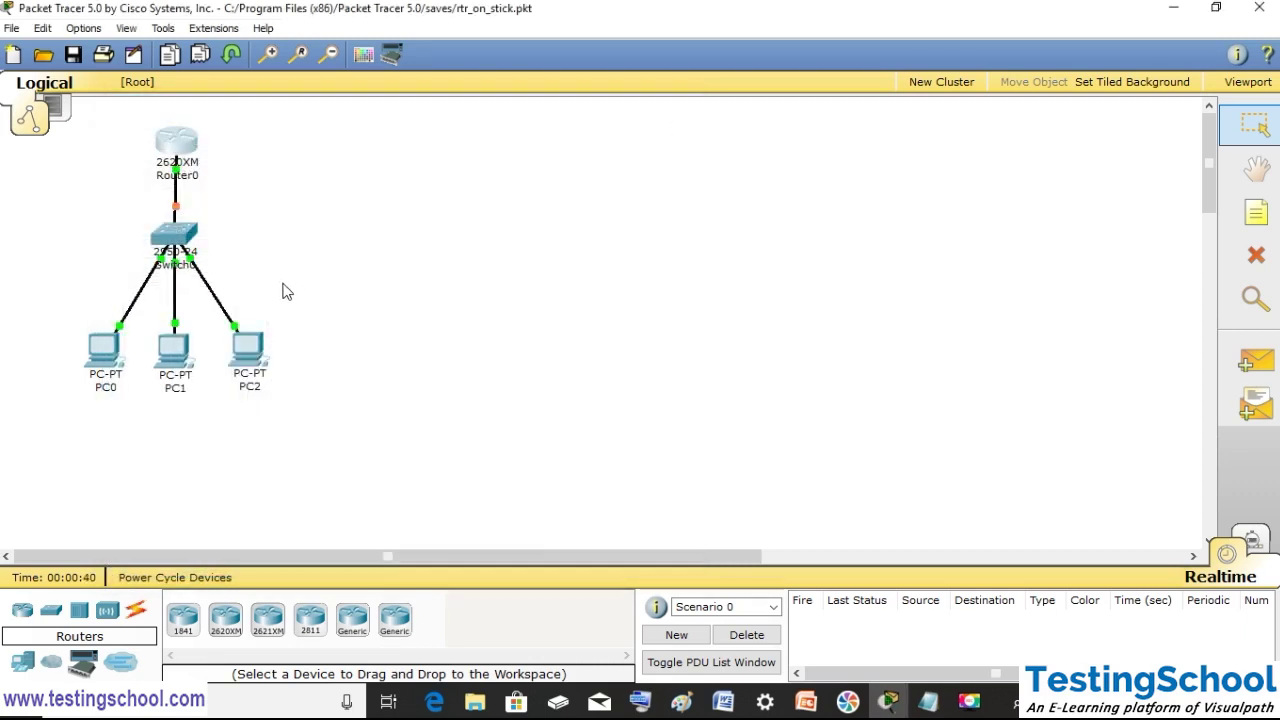
pyautogui.moveTo(183, 212)
pyautogui.moveTo(180, 155)
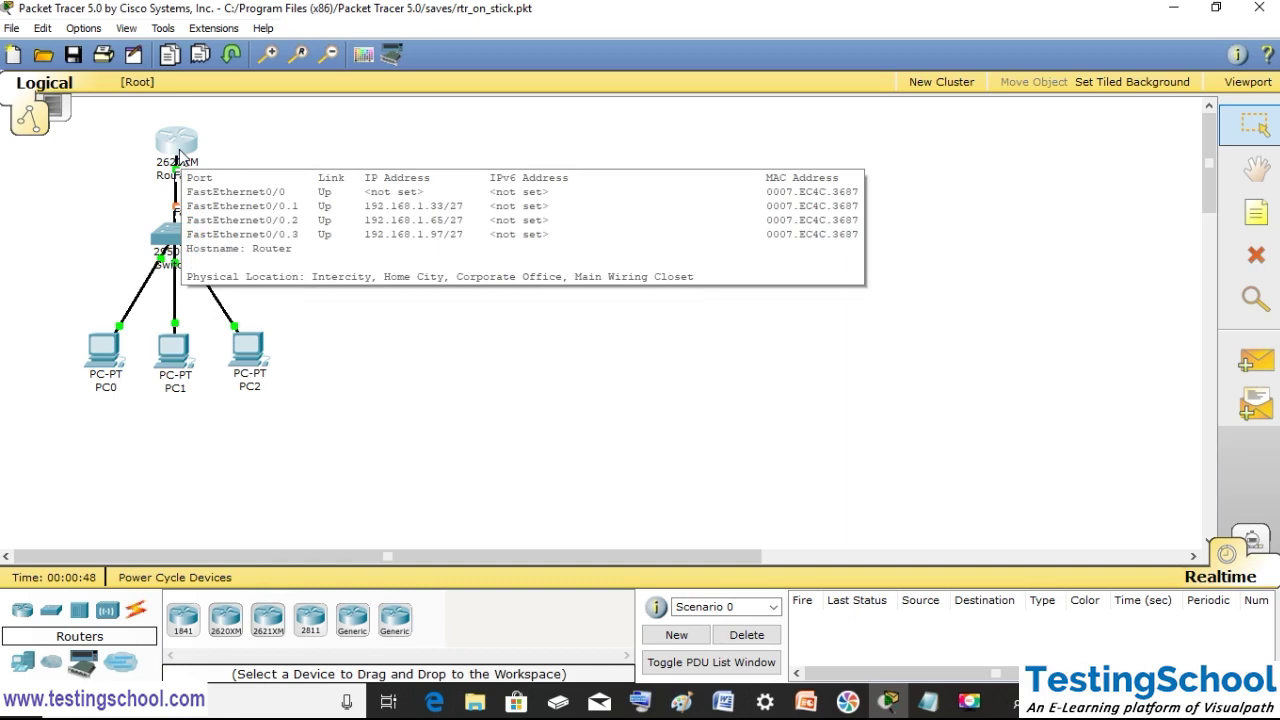